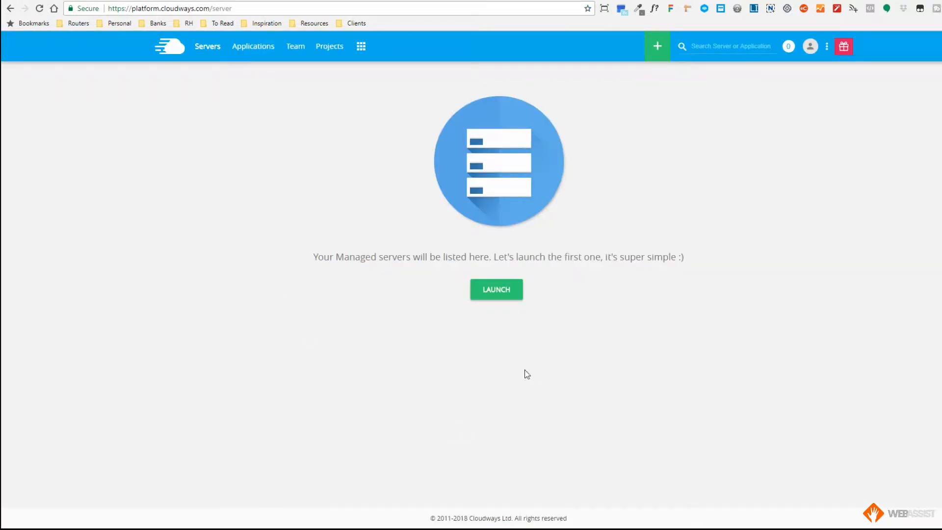
- Start launching a new server and choose WordPress Version 4.9.2 with WooCommerce Version 3.2.6 as its application
{"action": "left_click", "coordinate": [490, 292]}
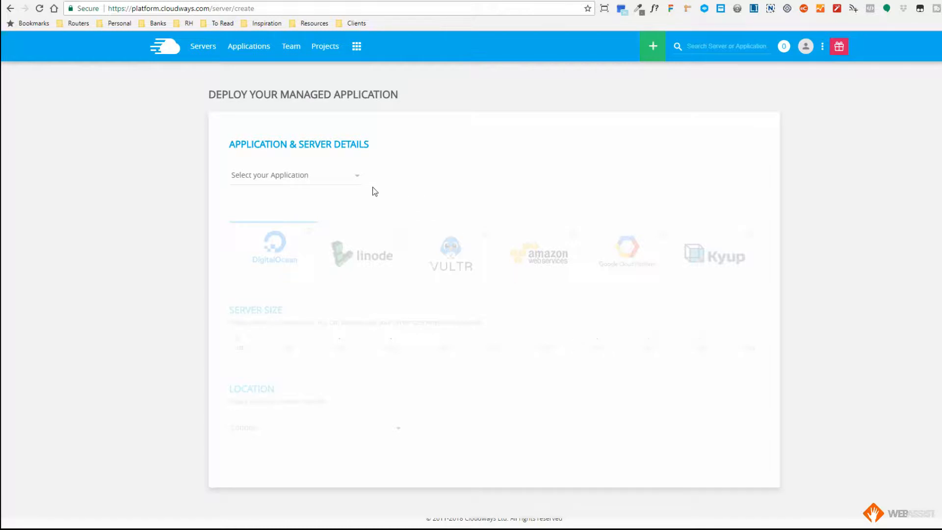
{"action": "left_click", "coordinate": [357, 179]}
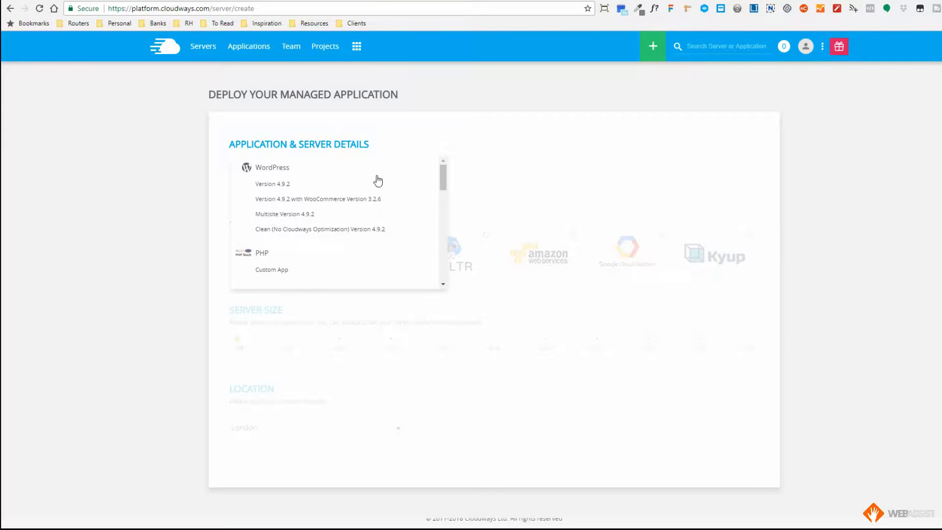
{"action": "mouse_move", "coordinate": [443, 169]}
{"action": "left_mouse_down"}
{"action": "mouse_move", "coordinate": [443, 265]}
{"action": "mouse_move", "coordinate": [451, 172]}
{"action": "left_mouse_up"}
{"action": "left_click", "coordinate": [266, 200]}
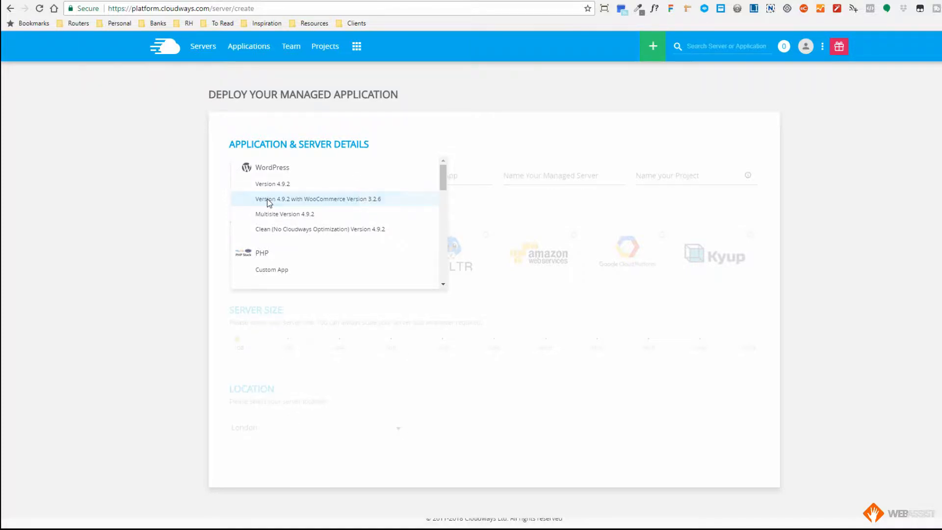
- Name the managed app test-domain.com
{"action": "left_click", "coordinate": [409, 177]}
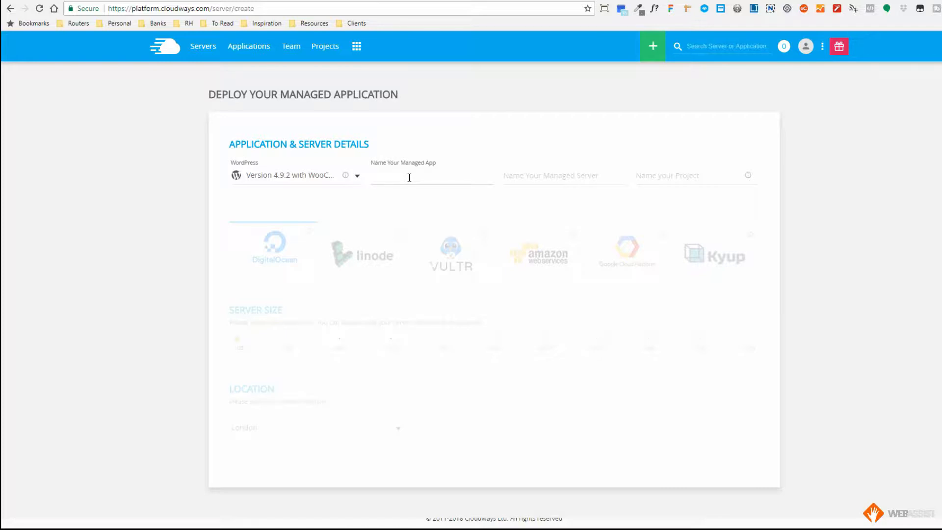
{"action": "type", "text": "test-domain.com"}
{"action": "key", "text": "Tab"}
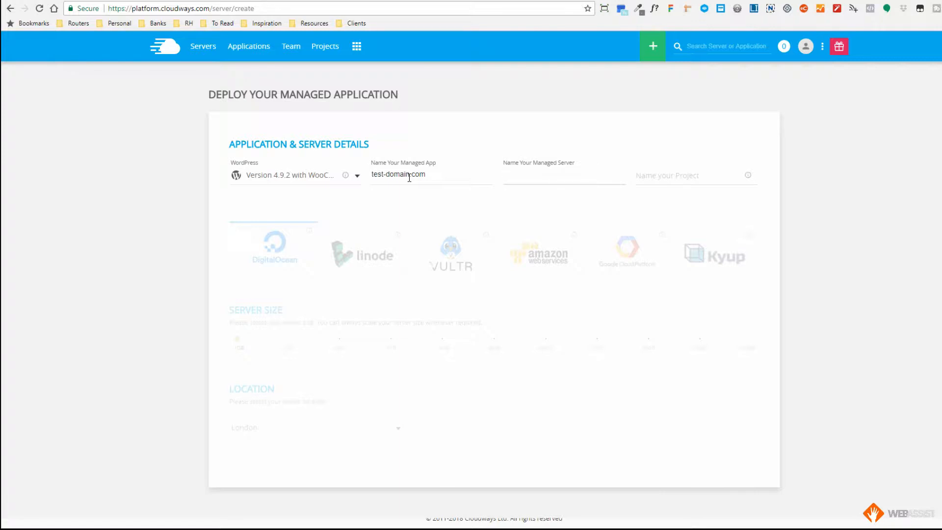
- Name the managed server Cloud Server 1 and the project Test Project 1
{"action": "type", "text": "C"}
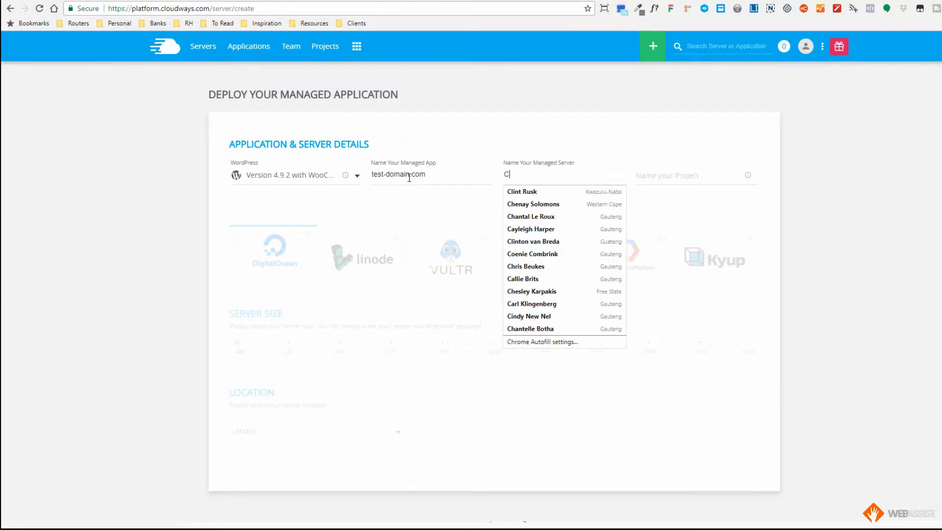
{"action": "type", "text": "loud Server 1"}
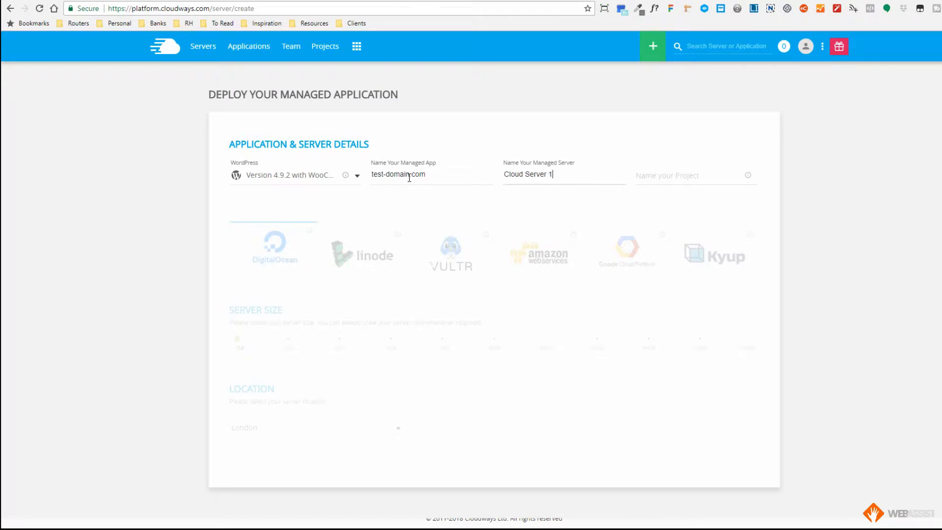
{"action": "key", "text": "Tab"}
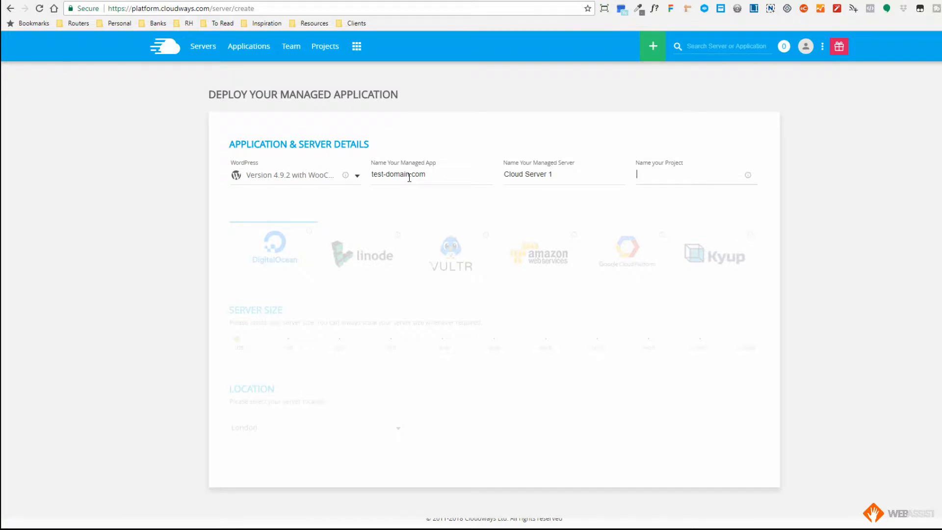
{"action": "type", "text": "Test Project 1"}
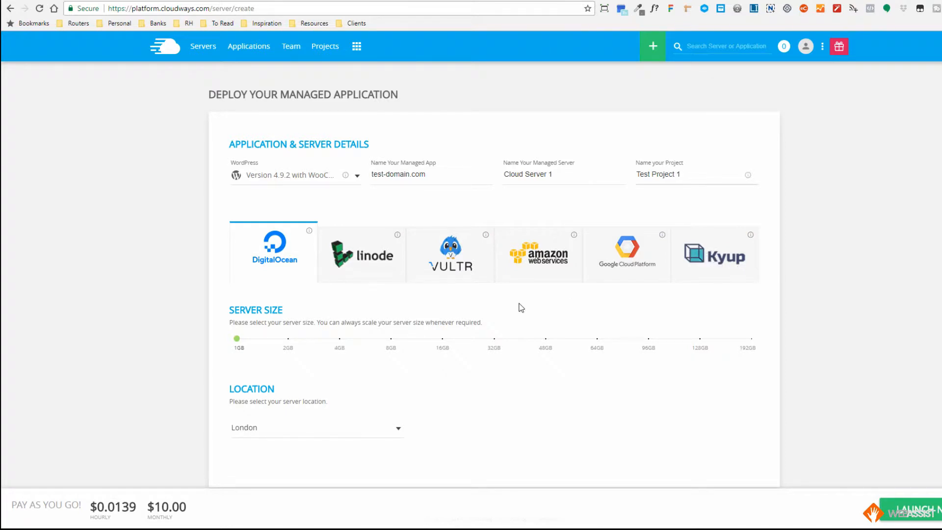
- Compare the monthly prices of Vultr and DigitalOcean and choose Vultr as the cloud provider
{"action": "left_click", "coordinate": [451, 258]}
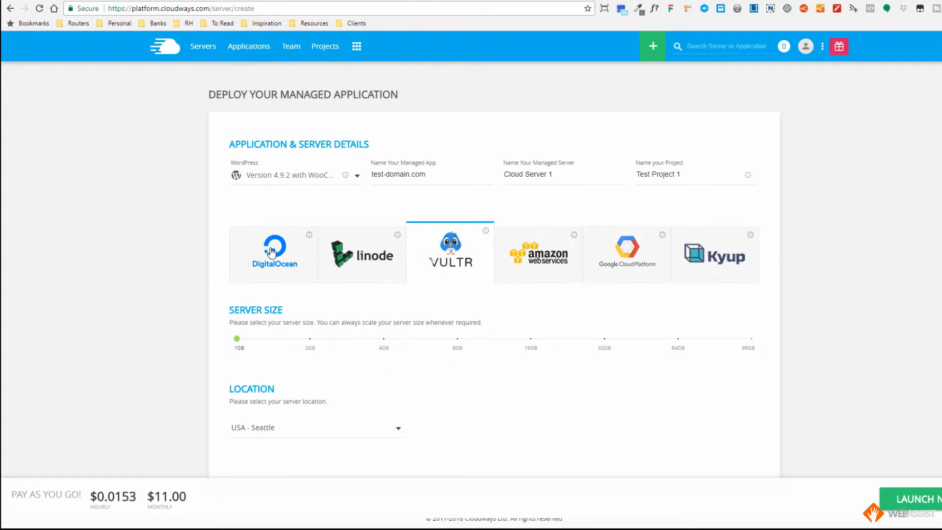
{"action": "left_click", "coordinate": [270, 253]}
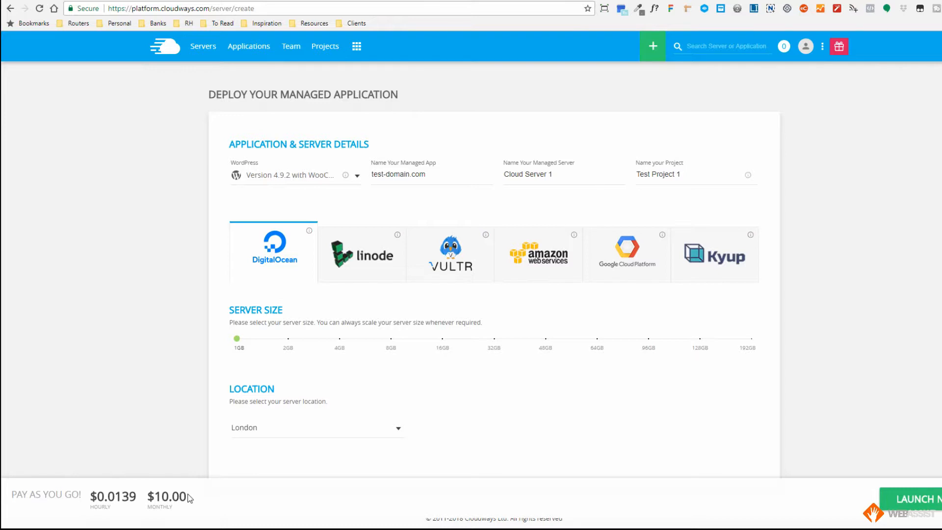
{"action": "left_click_drag", "start_coordinate": [189, 498], "coordinate": [140, 500]}
{"action": "left_click", "coordinate": [285, 474]}
{"action": "left_click", "coordinate": [445, 253]}
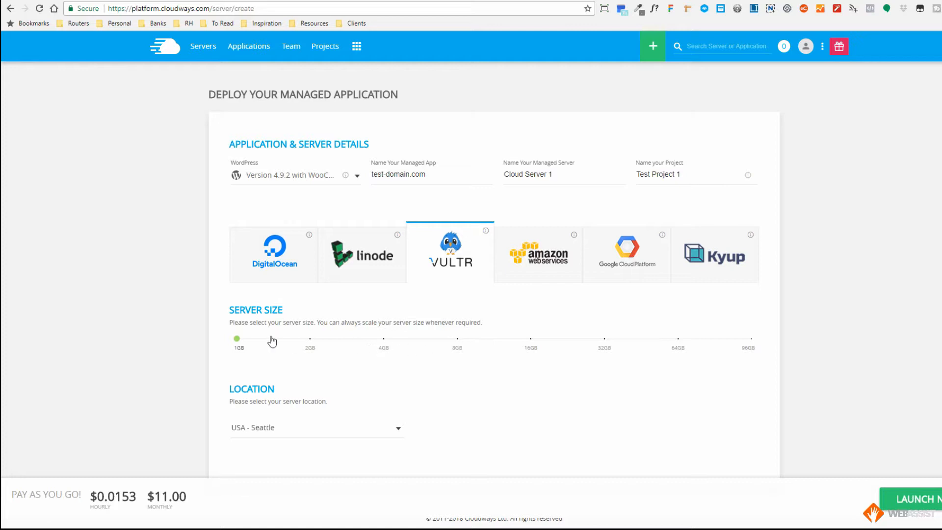
- Check the monthly price of a 32GB server and return the server size to 1GB
{"action": "left_click_drag", "start_coordinate": [237, 339], "coordinate": [626, 344]}
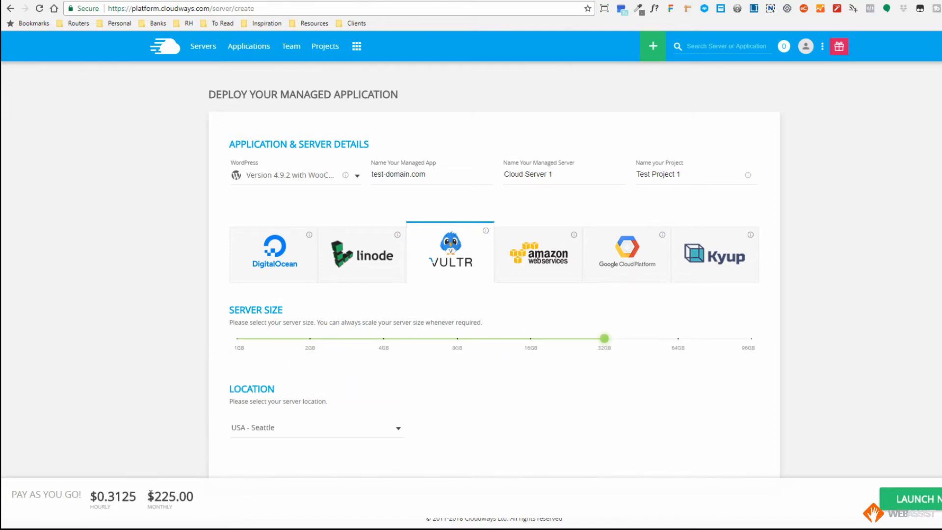
{"action": "left_click_drag", "start_coordinate": [147, 503], "coordinate": [201, 500]}
{"action": "left_click", "coordinate": [199, 500]}
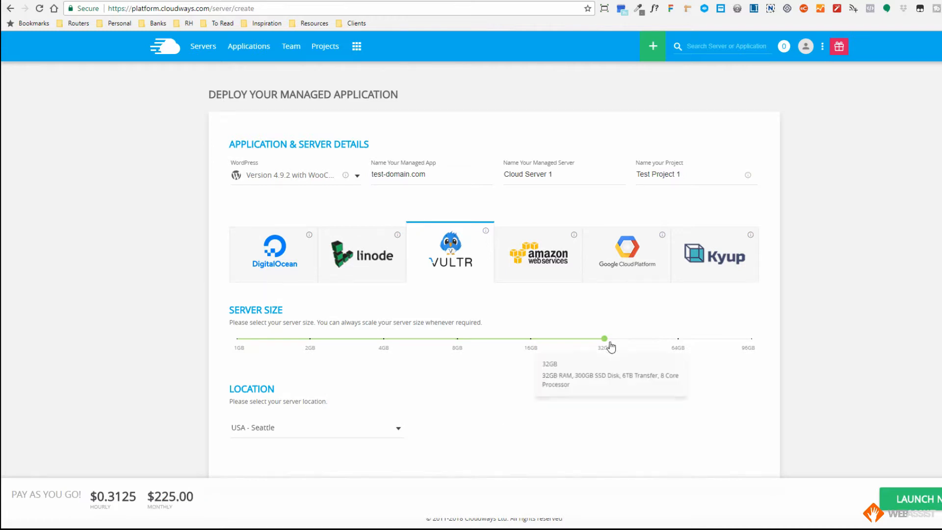
{"action": "left_click_drag", "start_coordinate": [605, 339], "coordinate": [236, 337]}
- Set the server location to USA - Dallas and look over the other available locations
{"action": "scroll", "coordinate": [450, 378], "scroll_direction": "down", "scroll_amount": 1}
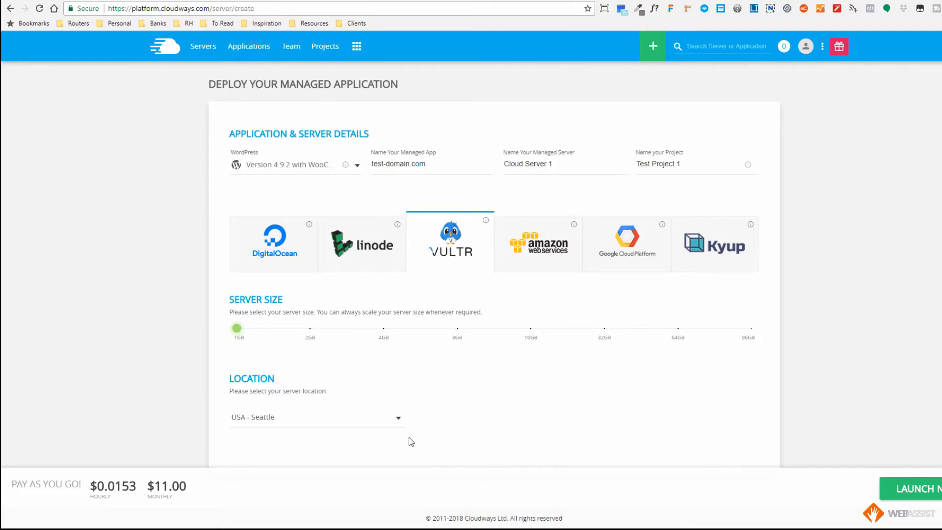
{"action": "left_click", "coordinate": [398, 419]}
{"action": "scroll", "coordinate": [363, 426], "scroll_direction": "down", "scroll_amount": 1}
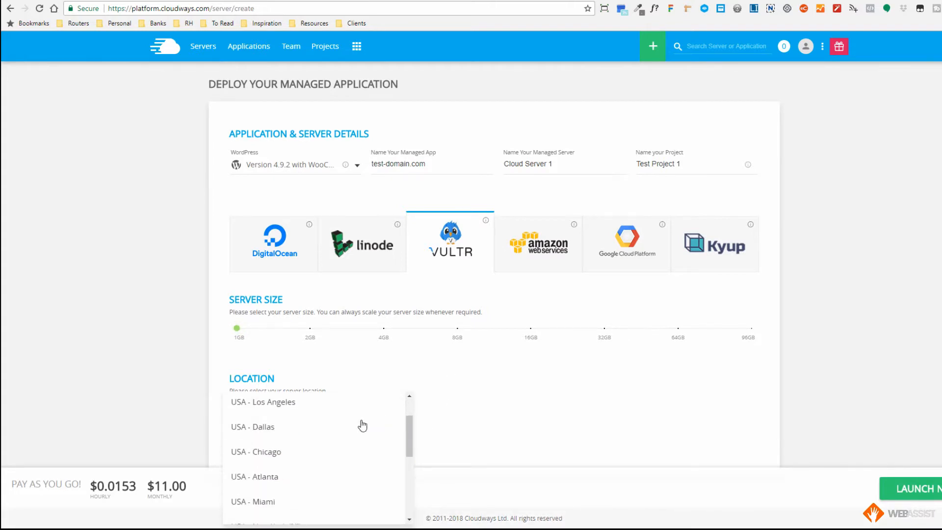
{"action": "left_click", "coordinate": [254, 427]}
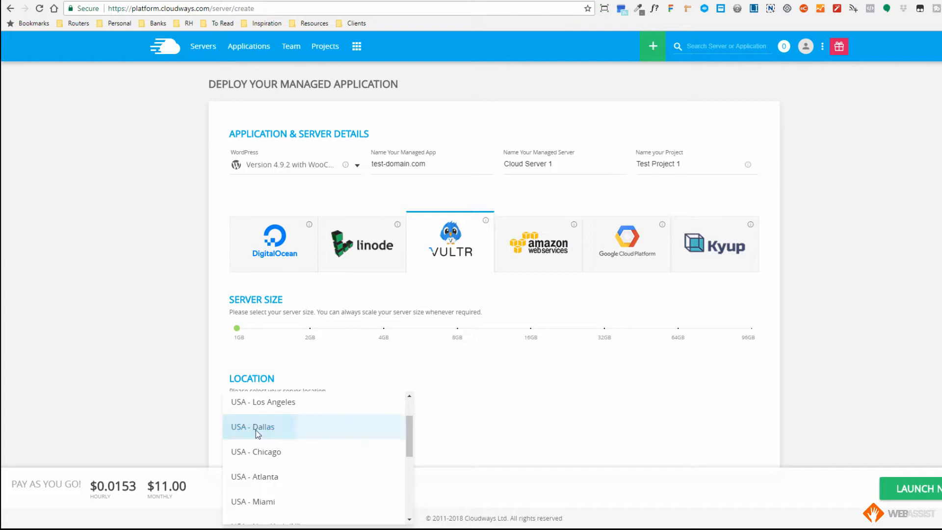
{"action": "left_click", "coordinate": [399, 425]}
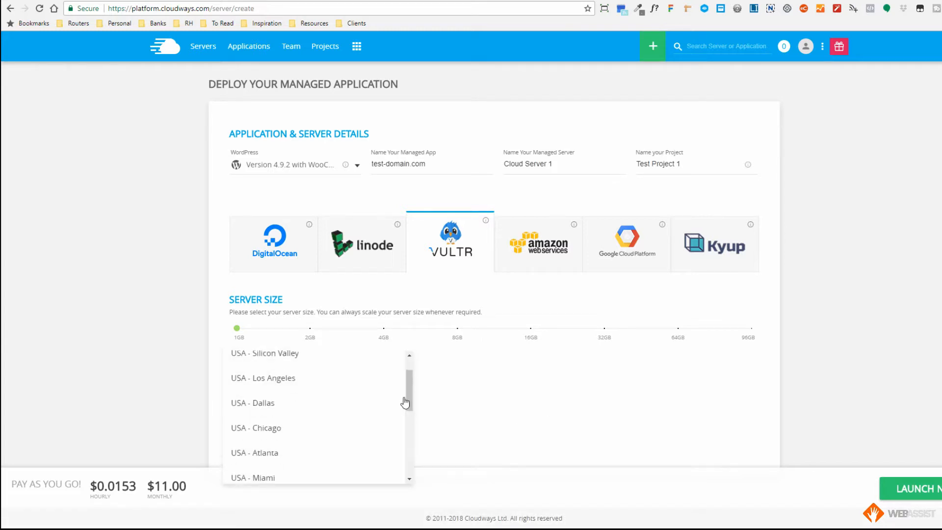
{"action": "mouse_move", "coordinate": [406, 400]}
{"action": "left_mouse_down"}
{"action": "mouse_move", "coordinate": [399, 464]}
{"action": "mouse_move", "coordinate": [407, 380]}
{"action": "left_mouse_up"}
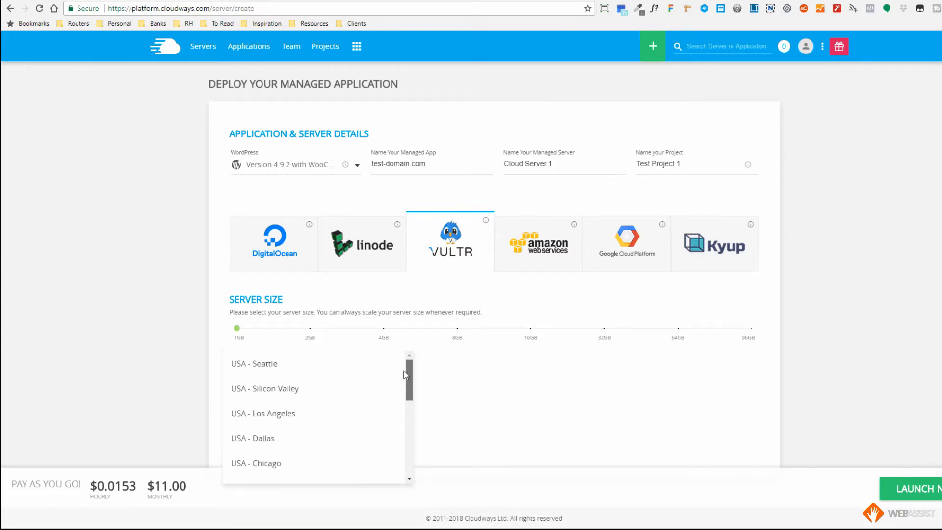
{"action": "left_click", "coordinate": [507, 395]}
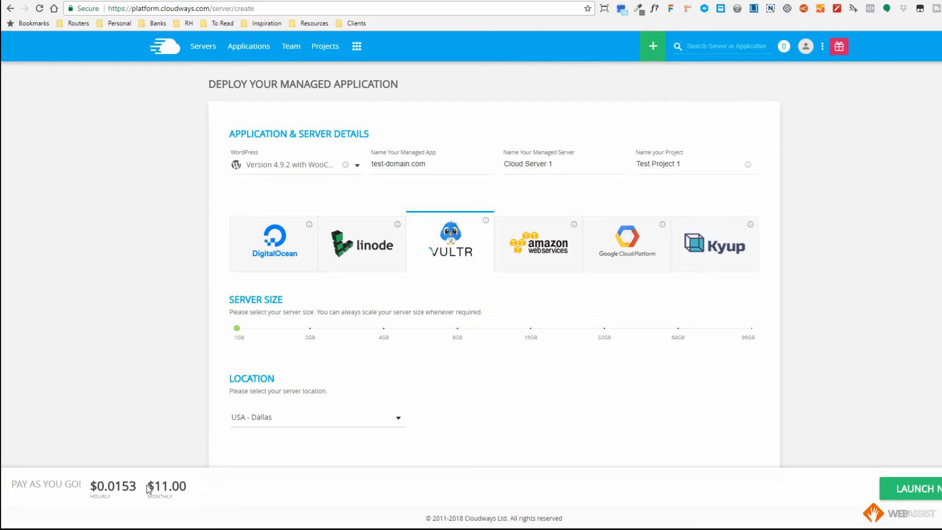
- Review the hourly and monthly cost of the configured server and launch it
{"action": "left_click_drag", "start_coordinate": [148, 487], "coordinate": [187, 485]}
{"action": "left_click_drag", "start_coordinate": [90, 486], "coordinate": [137, 486]}
{"action": "left_click", "coordinate": [264, 459]}
{"action": "left_click", "coordinate": [913, 499]}
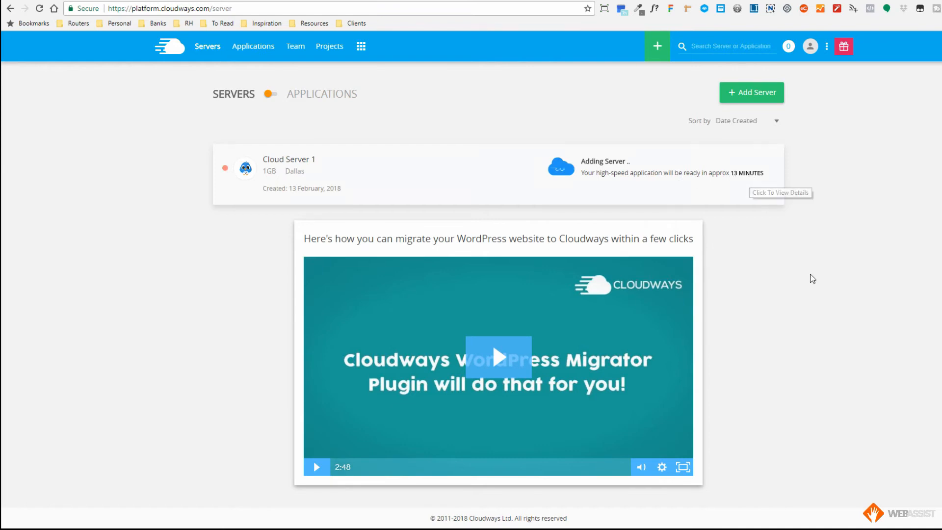
- Check the new Cloud Server 1 entry and its setup progress in the server list
{"action": "left_click_drag", "start_coordinate": [264, 161], "coordinate": [314, 163]}
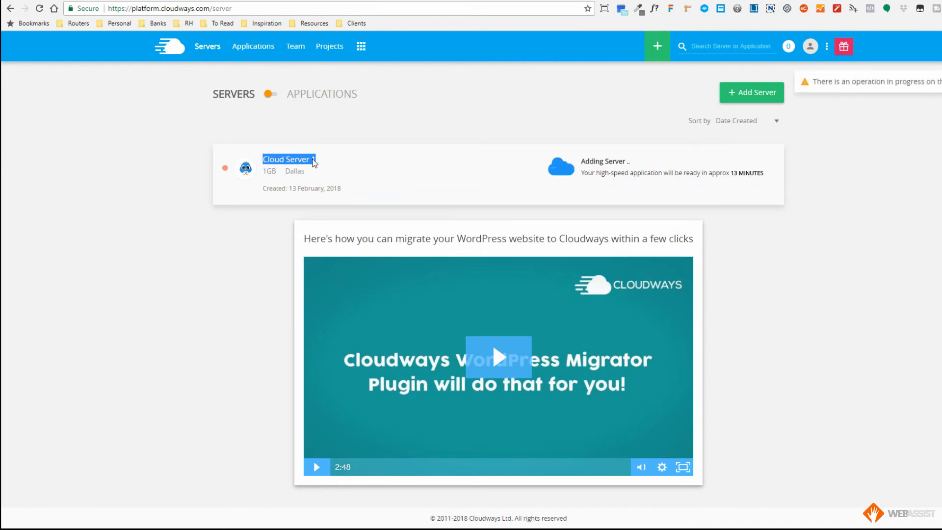
{"action": "double_click", "coordinate": [271, 159]}
{"action": "left_click", "coordinate": [848, 234]}
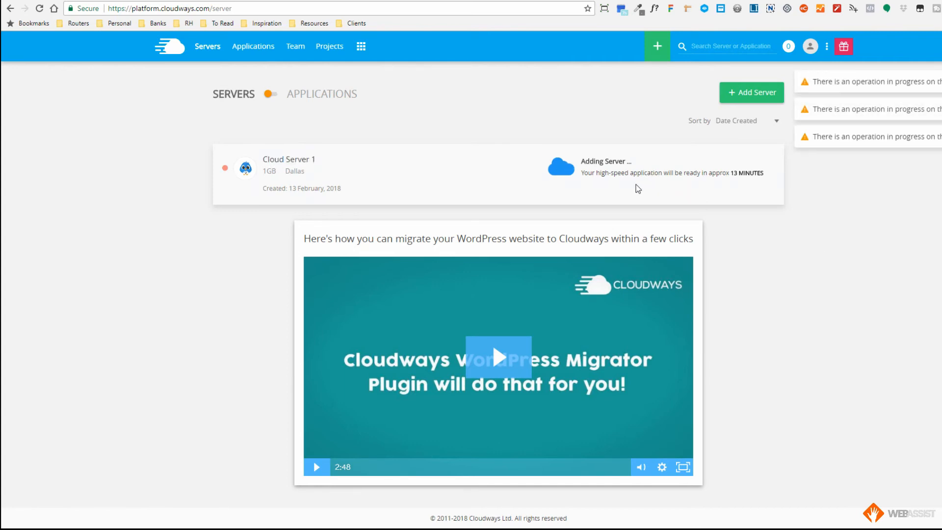